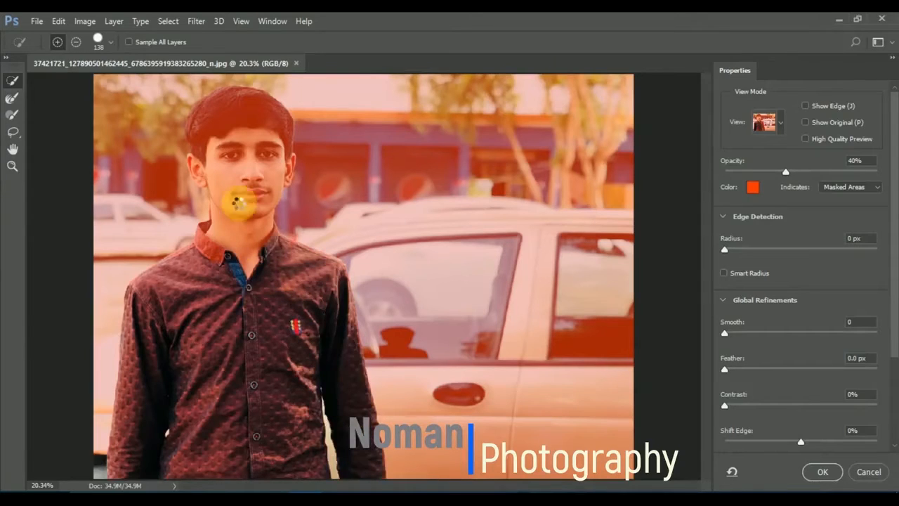
Complete the quick selection of the man by adding his face, hair, collar and ear, and clean up the gap beside his arm
{"action": "mouse_move", "coordinate": [214, 243]}
{"action": "left_mouse_down"}
{"action": "mouse_move", "coordinate": [210, 250]}
{"action": "mouse_move", "coordinate": [205, 234]}
{"action": "left_mouse_up"}
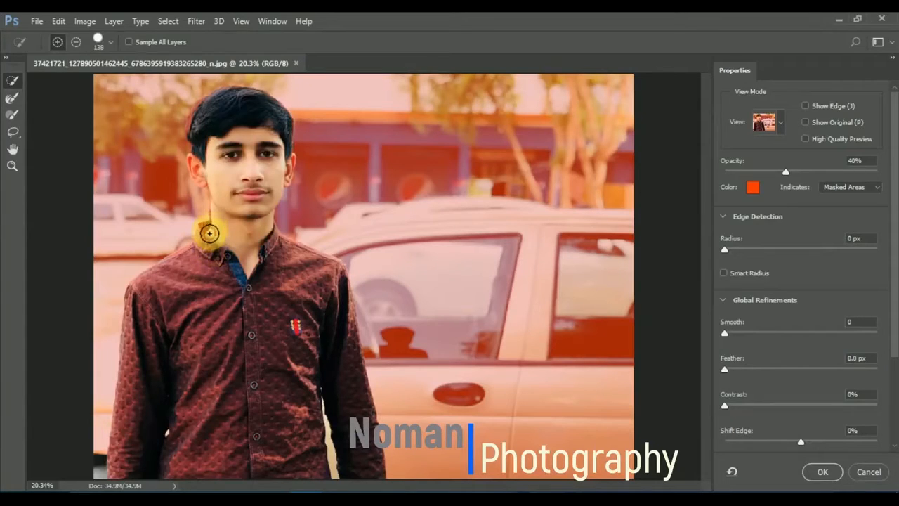
{"action": "left_click_drag", "start_coordinate": [209, 234], "coordinate": [202, 170]}
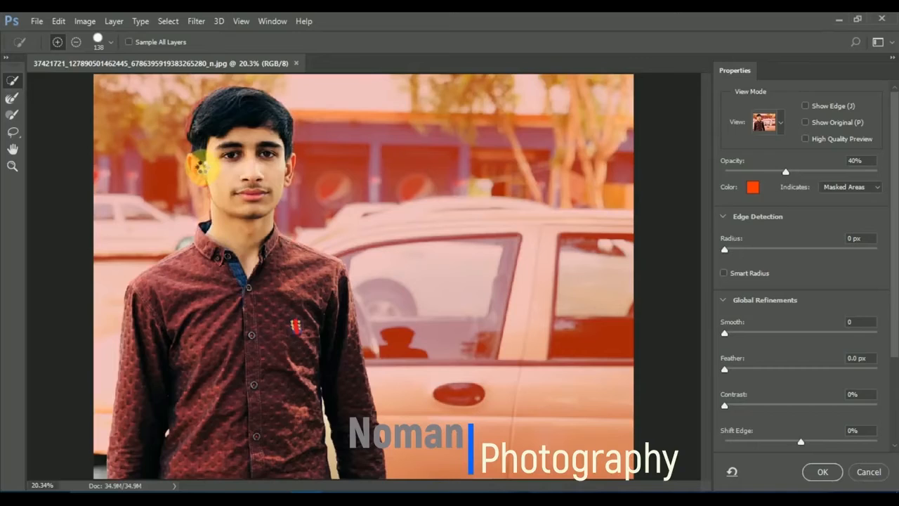
{"action": "mouse_move", "coordinate": [204, 172]}
{"action": "left_mouse_down"}
{"action": "mouse_move", "coordinate": [194, 130]}
{"action": "mouse_move", "coordinate": [203, 106]}
{"action": "mouse_move", "coordinate": [199, 122]}
{"action": "mouse_move", "coordinate": [220, 97]}
{"action": "mouse_move", "coordinate": [241, 97]}
{"action": "mouse_move", "coordinate": [89, 461]}
{"action": "mouse_move", "coordinate": [93, 431]}
{"action": "mouse_move", "coordinate": [95, 478]}
{"action": "mouse_move", "coordinate": [302, 451]}
{"action": "mouse_move", "coordinate": [340, 428]}
{"action": "mouse_move", "coordinate": [333, 420]}
{"action": "mouse_move", "coordinate": [341, 446]}
{"action": "mouse_move", "coordinate": [331, 456]}
{"action": "mouse_move", "coordinate": [327, 432]}
{"action": "left_mouse_up"}
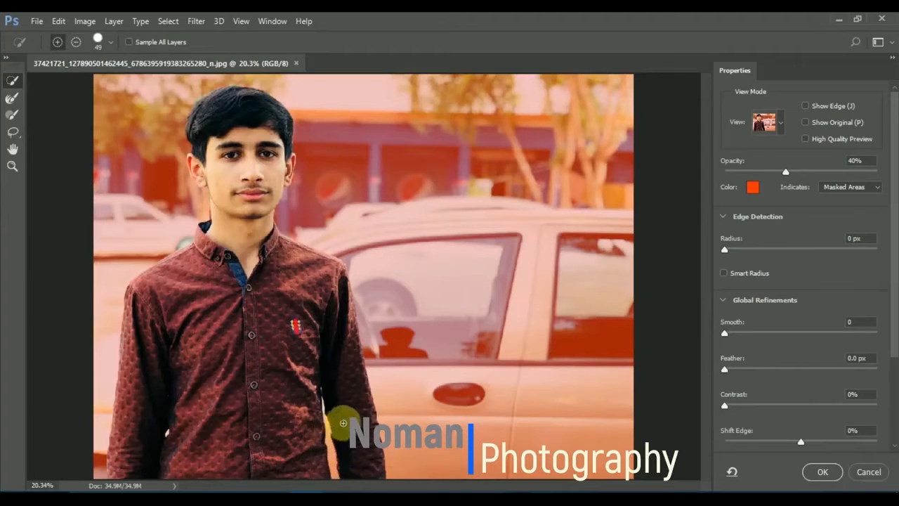
Set the Edge Detection radius to 31 px while previewing the edge, and turn the edge preview off again
{"action": "left_click", "coordinate": [808, 108]}
{"action": "left_click_drag", "start_coordinate": [768, 249], "coordinate": [789, 250]}
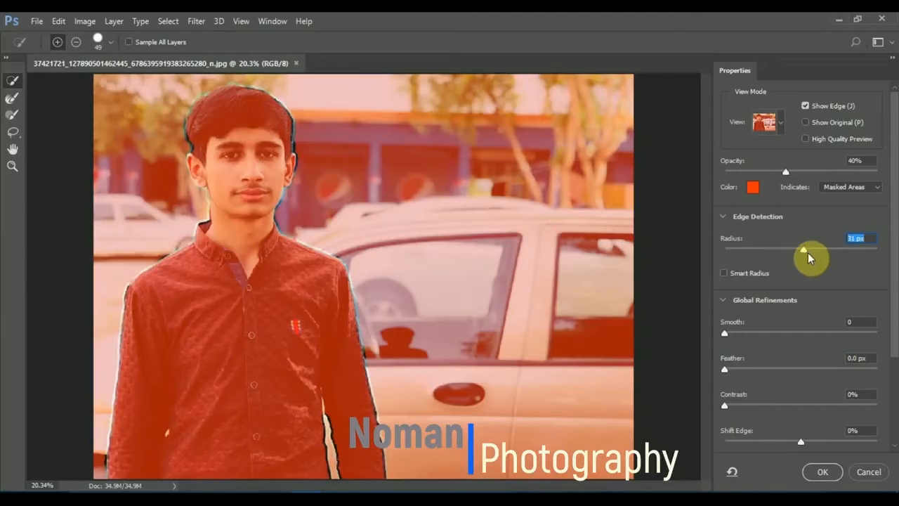
{"action": "left_click", "coordinate": [806, 107]}
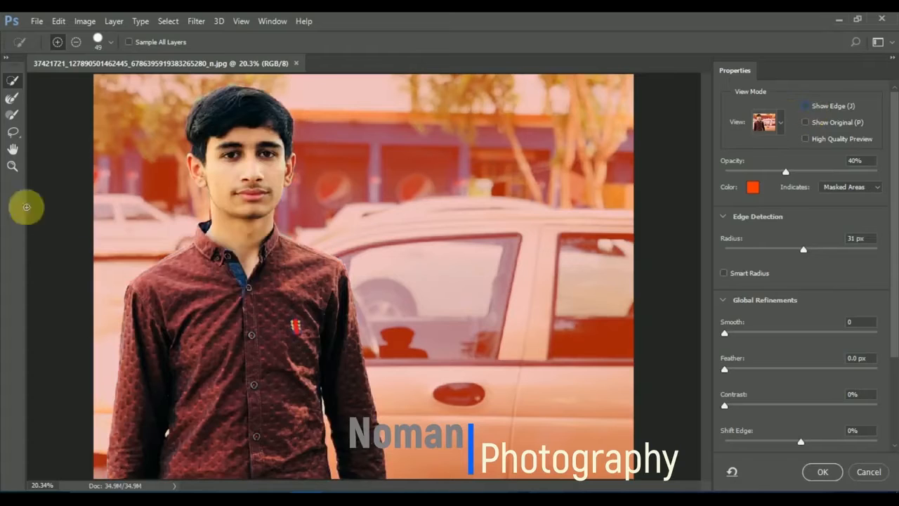
Refine the selection edge around the man's hair, neck and shoulders with the Refine Edge Brush
{"action": "left_click", "coordinate": [12, 166]}
{"action": "left_click", "coordinate": [233, 114]}
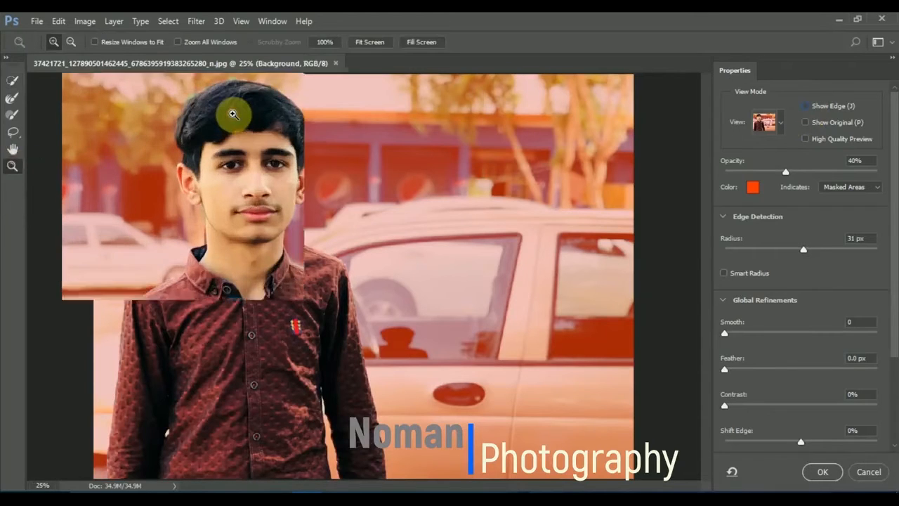
{"action": "left_click", "coordinate": [232, 114]}
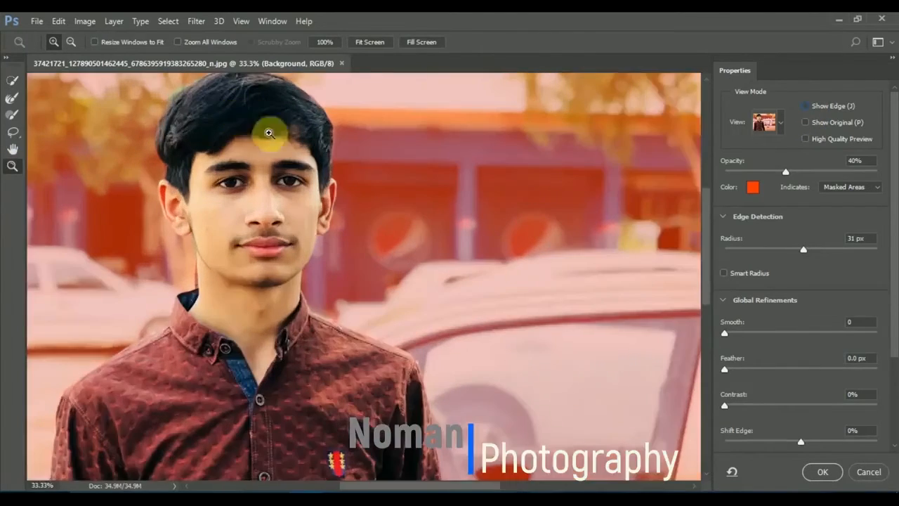
{"action": "scroll", "coordinate": [706, 227], "scroll_direction": "up", "scroll_amount": 2}
{"action": "right_click", "coordinate": [291, 232]}
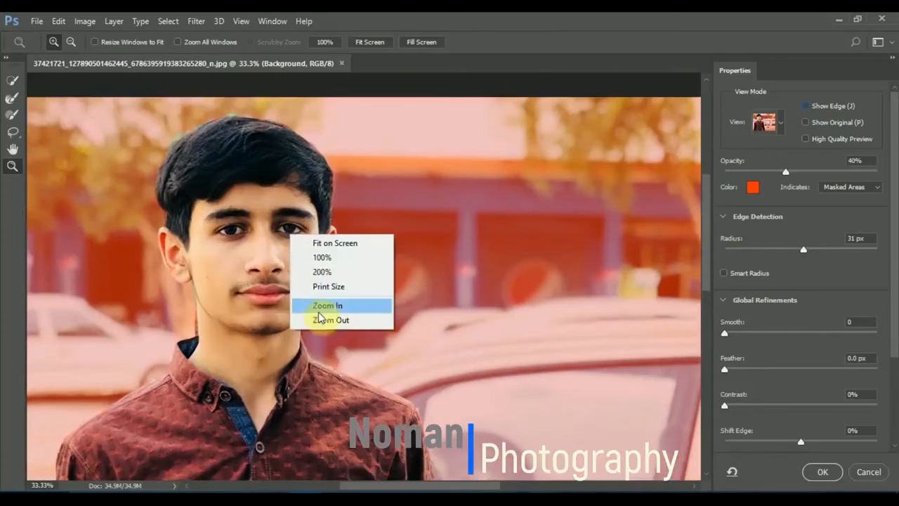
{"action": "left_click", "coordinate": [327, 318]}
{"action": "left_click", "coordinate": [11, 97]}
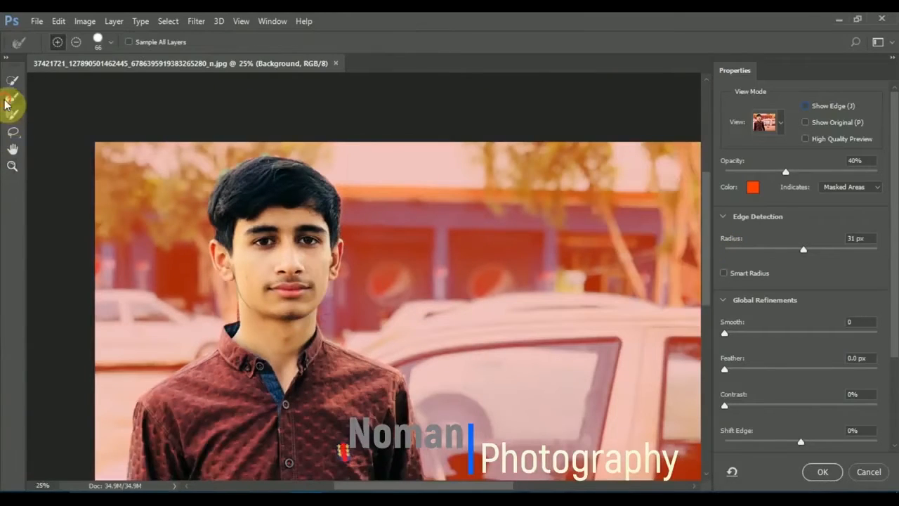
{"action": "mouse_move", "coordinate": [249, 171]}
{"action": "left_mouse_down"}
{"action": "mouse_move", "coordinate": [219, 174]}
{"action": "mouse_move", "coordinate": [263, 156]}
{"action": "mouse_move", "coordinate": [245, 156]}
{"action": "mouse_move", "coordinate": [237, 162]}
{"action": "mouse_move", "coordinate": [272, 155]}
{"action": "mouse_move", "coordinate": [260, 154]}
{"action": "mouse_move", "coordinate": [306, 161]}
{"action": "mouse_move", "coordinate": [321, 185]}
{"action": "mouse_move", "coordinate": [279, 181]}
{"action": "mouse_move", "coordinate": [293, 181]}
{"action": "mouse_move", "coordinate": [270, 154]}
{"action": "mouse_move", "coordinate": [289, 154]}
{"action": "mouse_move", "coordinate": [229, 181]}
{"action": "mouse_move", "coordinate": [214, 203]}
{"action": "mouse_move", "coordinate": [212, 243]}
{"action": "mouse_move", "coordinate": [320, 236]}
{"action": "mouse_move", "coordinate": [340, 200]}
{"action": "mouse_move", "coordinate": [342, 236]}
{"action": "mouse_move", "coordinate": [356, 263]}
{"action": "mouse_move", "coordinate": [327, 294]}
{"action": "mouse_move", "coordinate": [324, 337]}
{"action": "mouse_move", "coordinate": [398, 382]}
{"action": "mouse_move", "coordinate": [419, 457]}
{"action": "mouse_move", "coordinate": [203, 351]}
{"action": "mouse_move", "coordinate": [154, 366]}
{"action": "mouse_move", "coordinate": [129, 430]}
{"action": "left_mouse_up"}
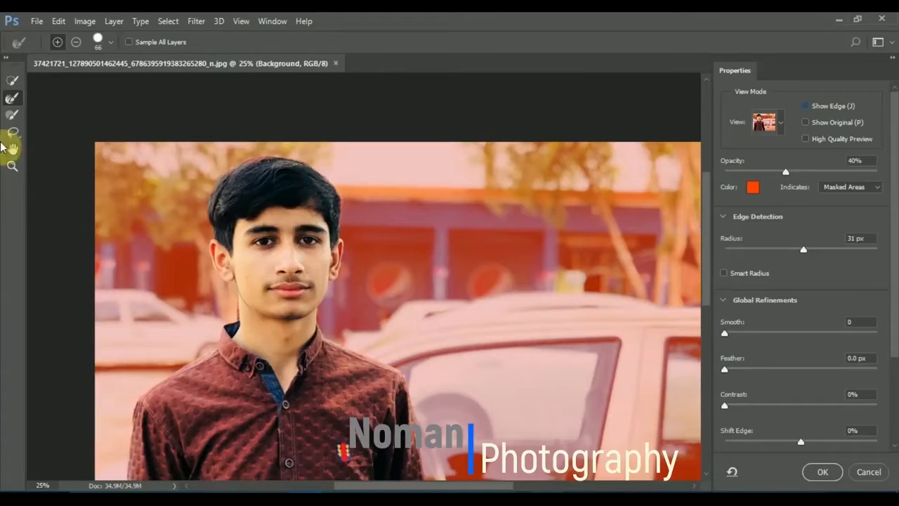
Output the refined selection to a new layer with layer mask, with Decontaminate Colors enabled
{"action": "left_click", "coordinate": [12, 165]}
{"action": "right_click", "coordinate": [159, 208]}
{"action": "left_click", "coordinate": [189, 292]}
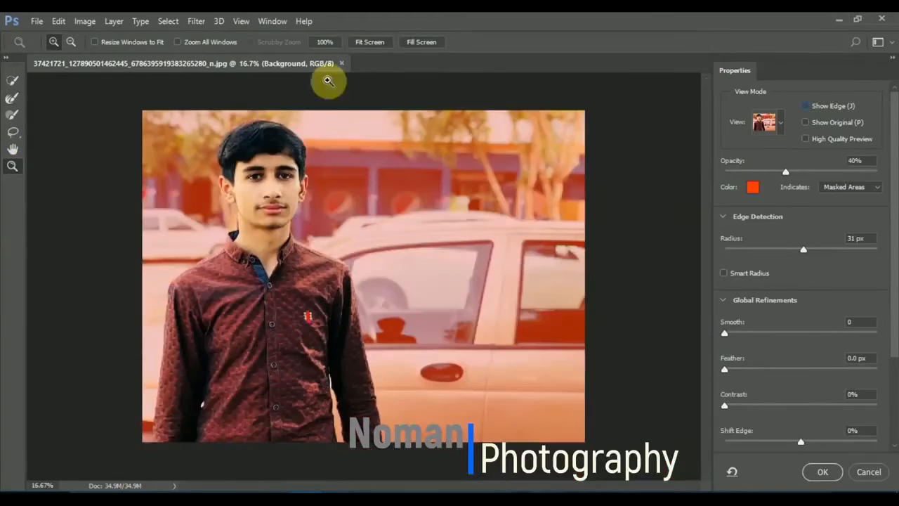
{"action": "left_click", "coordinate": [366, 41]}
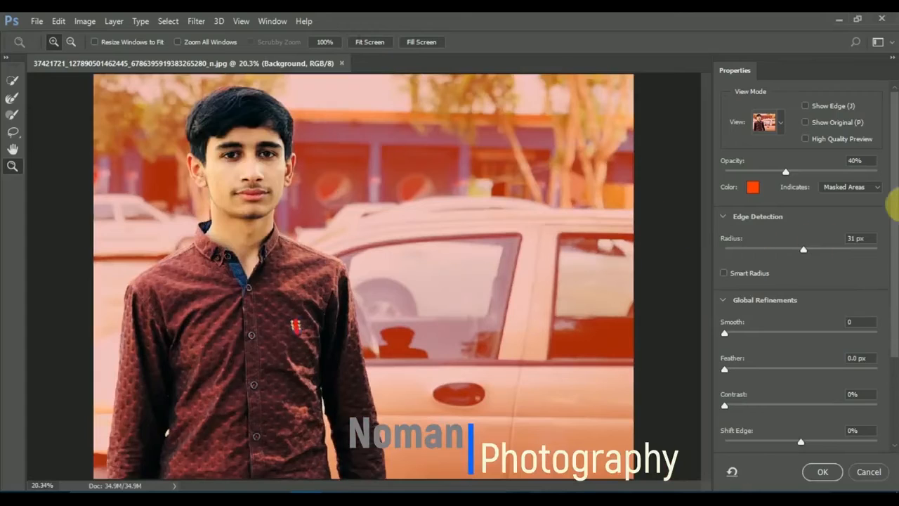
{"action": "scroll", "coordinate": [893, 179], "scroll_direction": "down", "scroll_amount": 5}
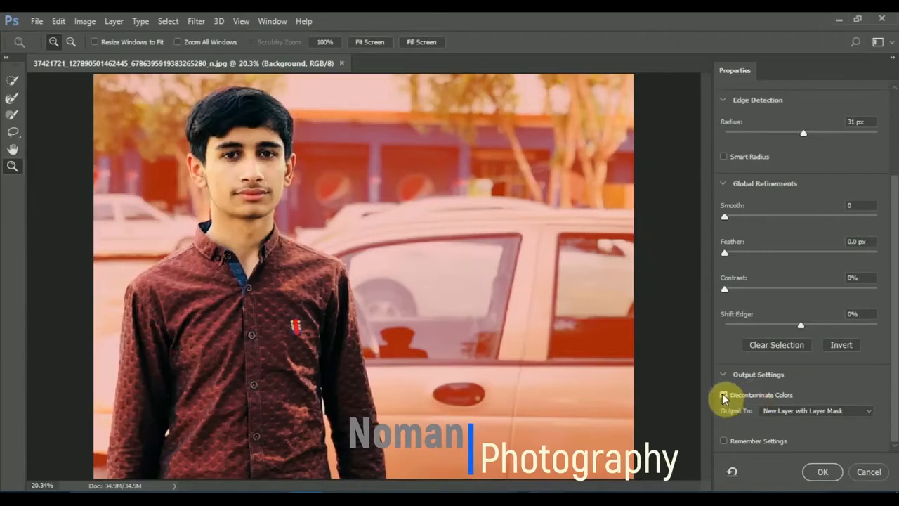
{"action": "left_click", "coordinate": [823, 475]}
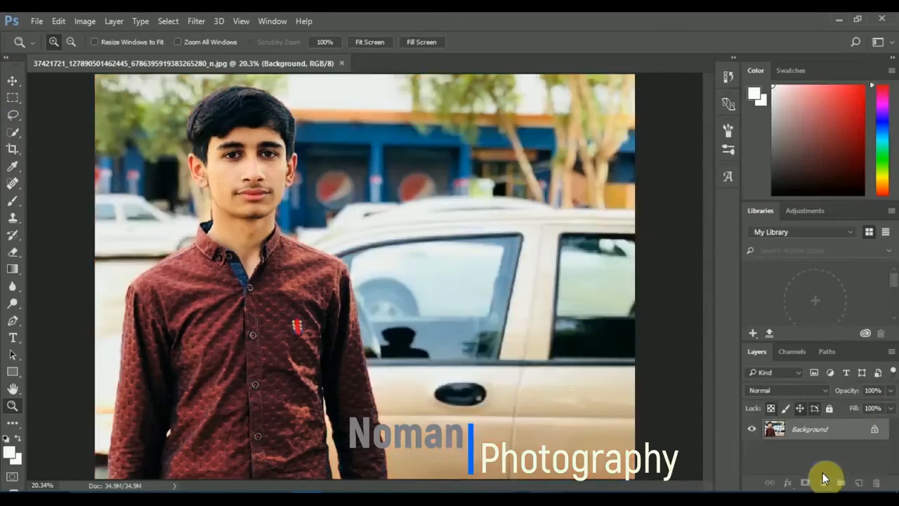
Duplicate the Background layer as Background copy 2 and hide the masked Background copy layer
{"action": "left_click", "coordinate": [752, 453]}
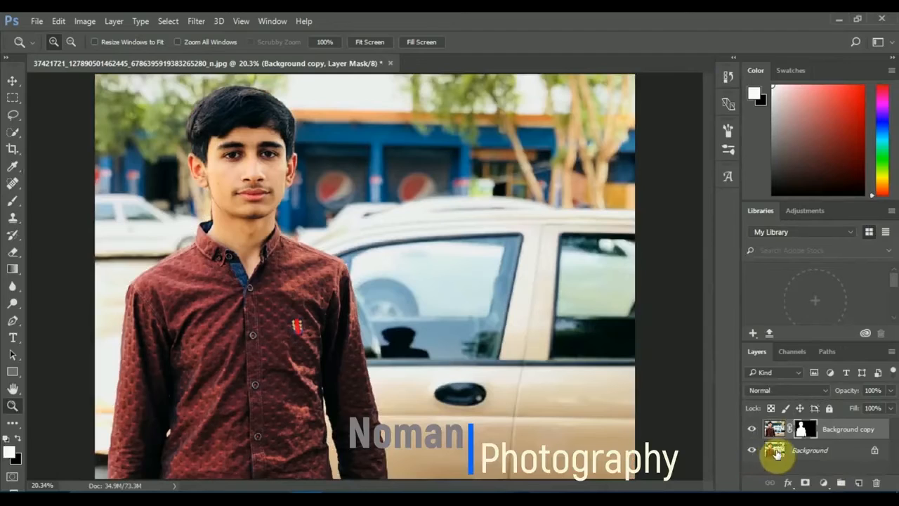
{"action": "right_click", "coordinate": [776, 451]}
{"action": "left_click", "coordinate": [766, 295]}
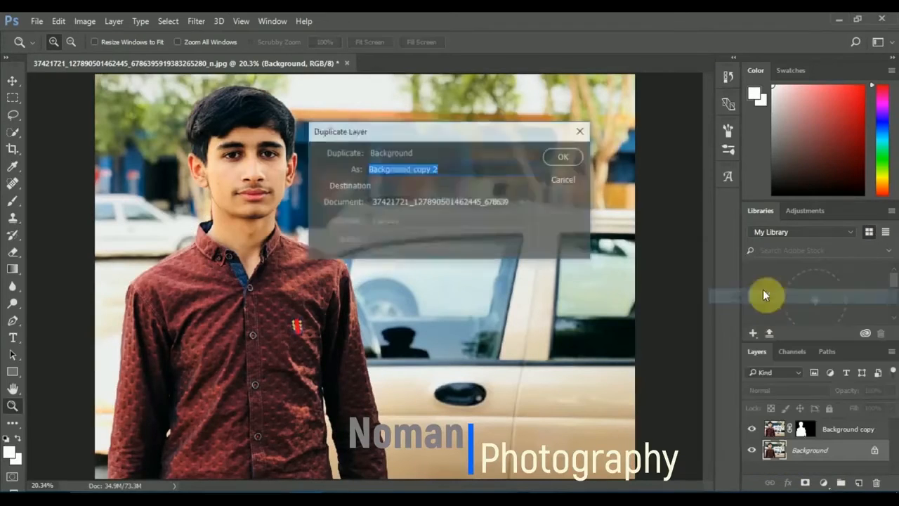
{"action": "left_click", "coordinate": [566, 157]}
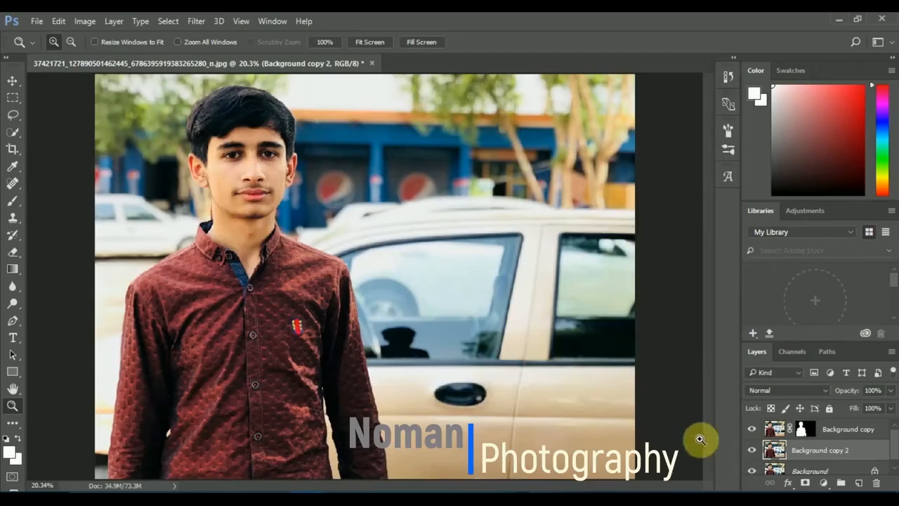
{"action": "left_click", "coordinate": [753, 430]}
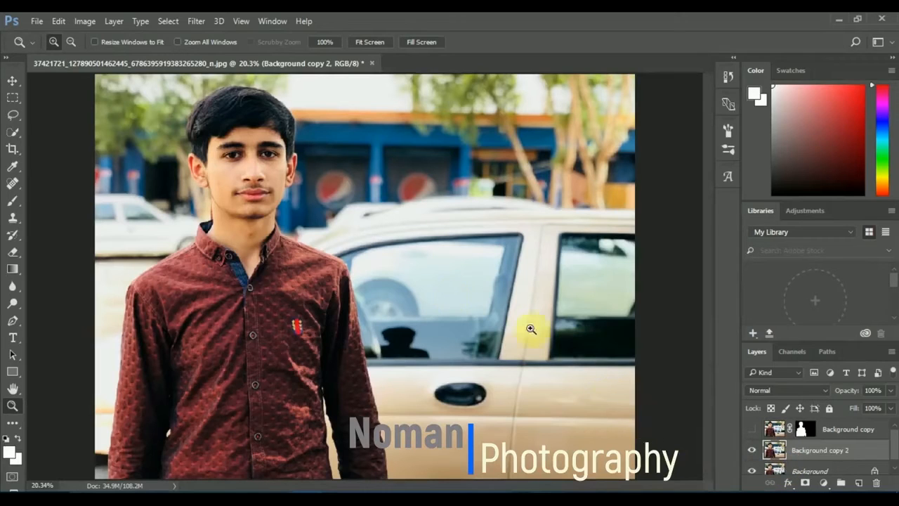
Draw a loose Lasso selection around the man's whole outline on Background copy 2
{"action": "left_click", "coordinate": [13, 116]}
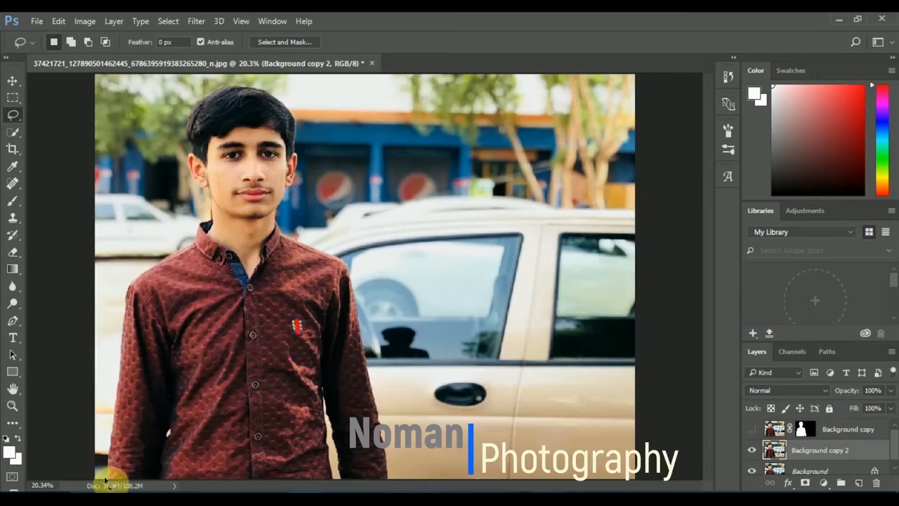
{"action": "left_click_drag", "start_coordinate": [105, 475], "coordinate": [112, 398]}
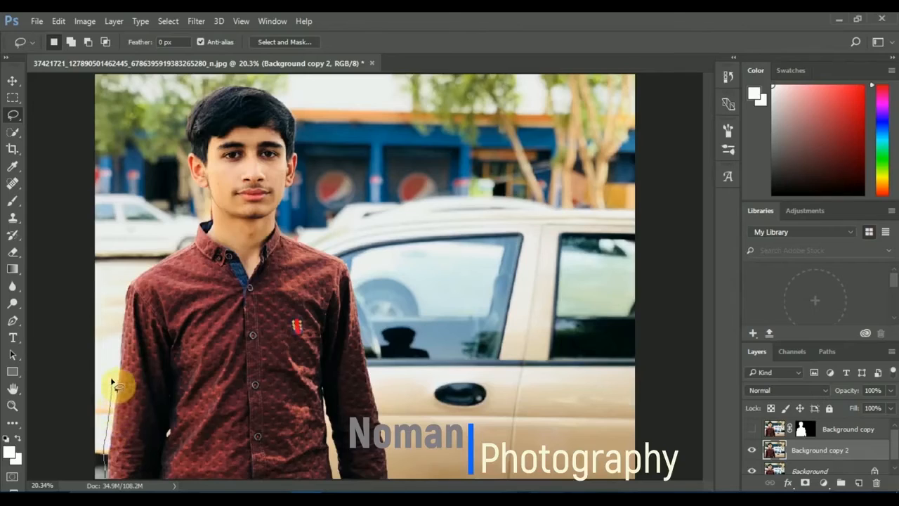
{"action": "mouse_move", "coordinate": [116, 363]}
{"action": "left_mouse_down"}
{"action": "mouse_move", "coordinate": [131, 277]}
{"action": "mouse_move", "coordinate": [192, 234]}
{"action": "left_mouse_up"}
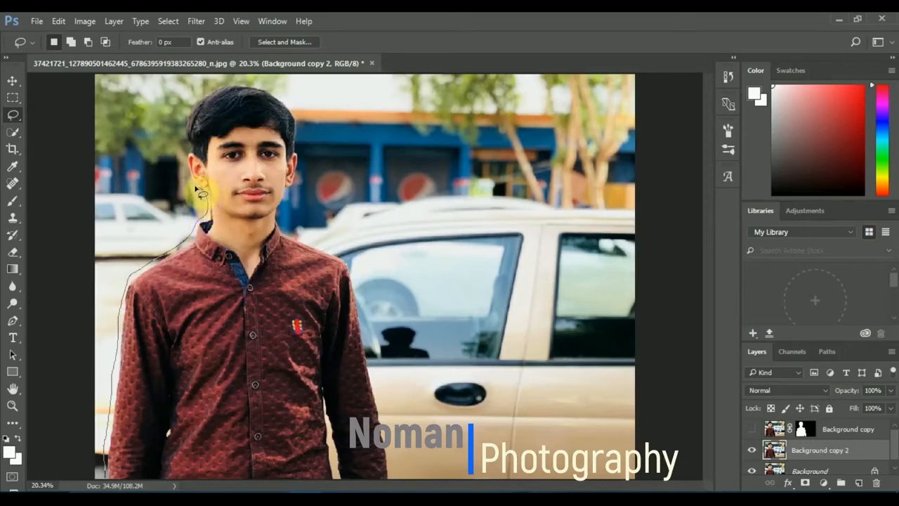
{"action": "mouse_move", "coordinate": [188, 163]}
{"action": "left_mouse_down"}
{"action": "mouse_move", "coordinate": [186, 132]}
{"action": "mouse_move", "coordinate": [205, 96]}
{"action": "mouse_move", "coordinate": [257, 82]}
{"action": "mouse_move", "coordinate": [289, 94]}
{"action": "mouse_move", "coordinate": [303, 156]}
{"action": "mouse_move", "coordinate": [285, 220]}
{"action": "mouse_move", "coordinate": [355, 281]}
{"action": "mouse_move", "coordinate": [393, 490]}
{"action": "left_mouse_up"}
{"action": "mouse_move", "coordinate": [168, 485]}
{"action": "left_mouse_down"}
{"action": "mouse_move", "coordinate": [185, 466]}
{"action": "mouse_move", "coordinate": [147, 398]}
{"action": "left_mouse_up"}
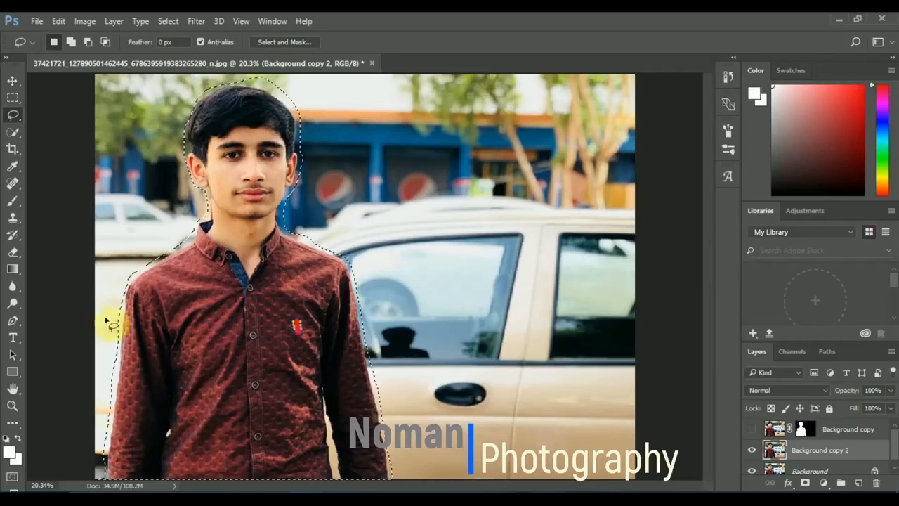
Fill the selected man with Content-Aware contents in Normal mode at 100% opacity, and clear the selection
{"action": "left_click", "coordinate": [58, 22]}
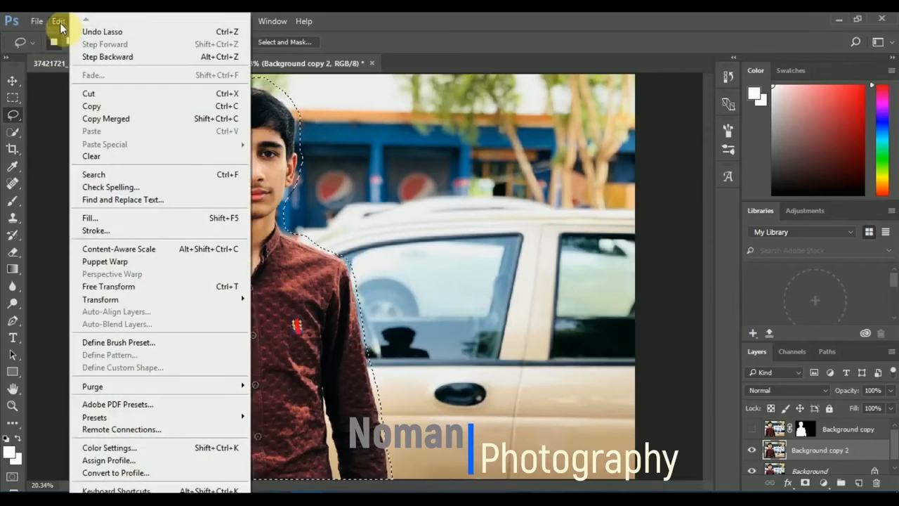
{"action": "left_click", "coordinate": [189, 219]}
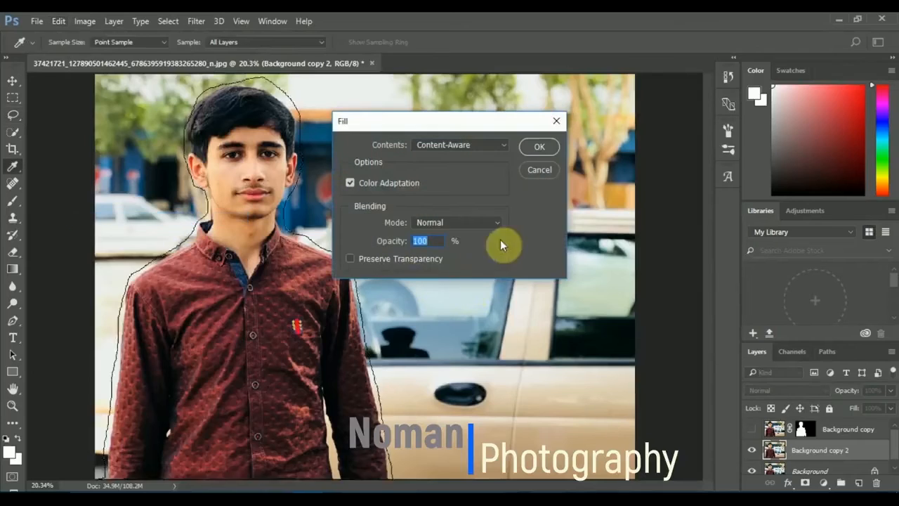
{"action": "left_click", "coordinate": [538, 147]}
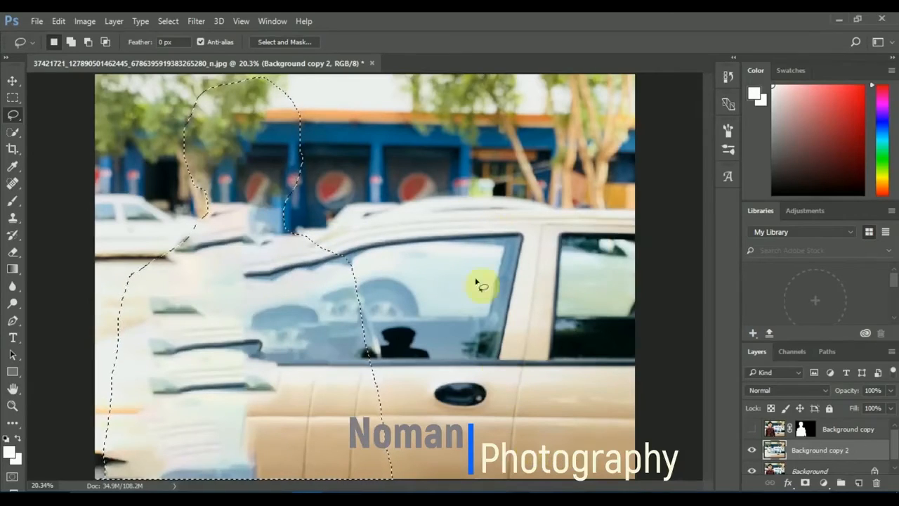
{"action": "right_click", "coordinate": [454, 191]}
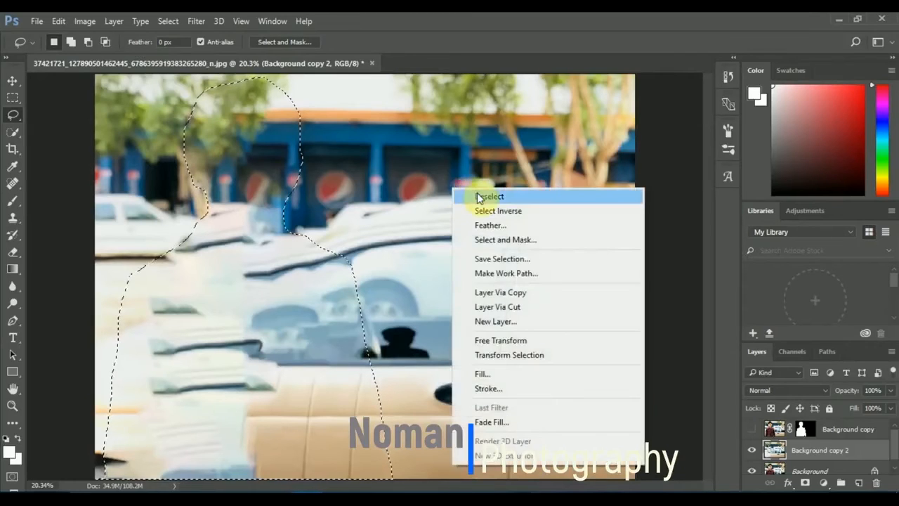
{"action": "left_click", "coordinate": [484, 196]}
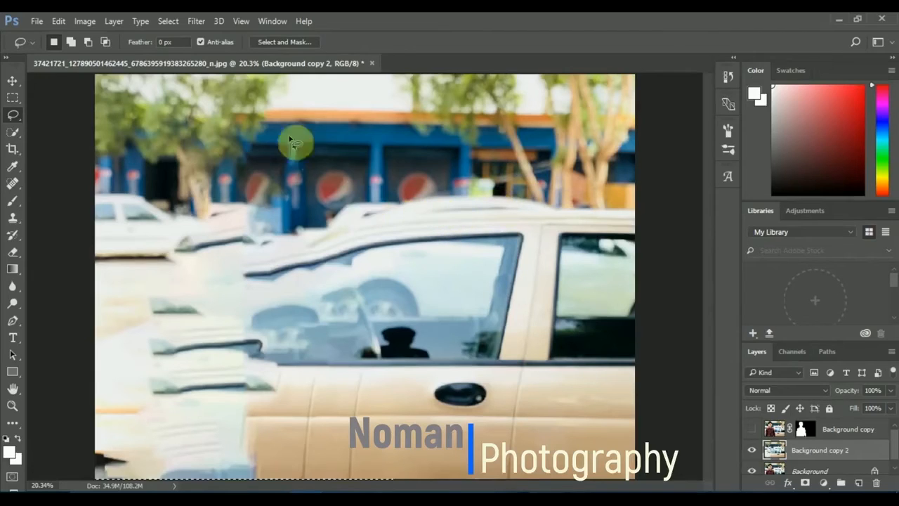
Apply a Lens Blur with a radius of 100 to Background copy 2
{"action": "left_click", "coordinate": [196, 22]}
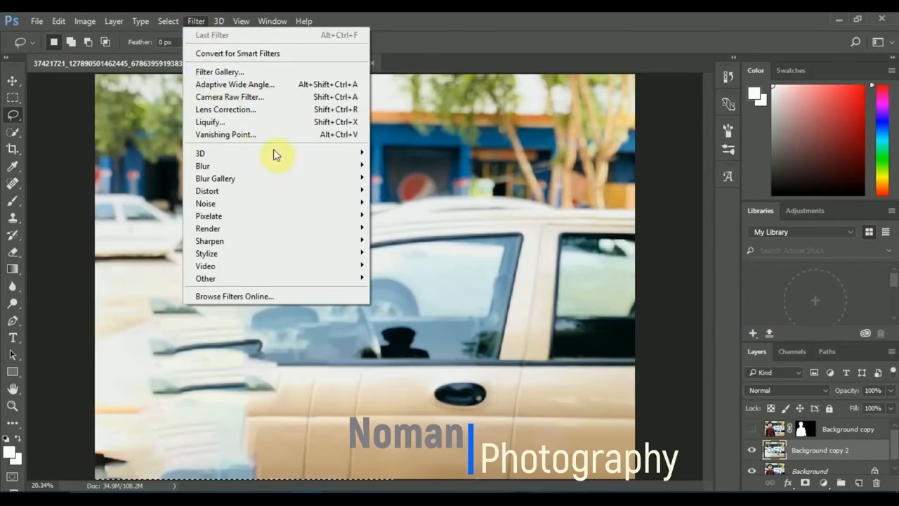
{"action": "mouse_move", "coordinate": [314, 173]}
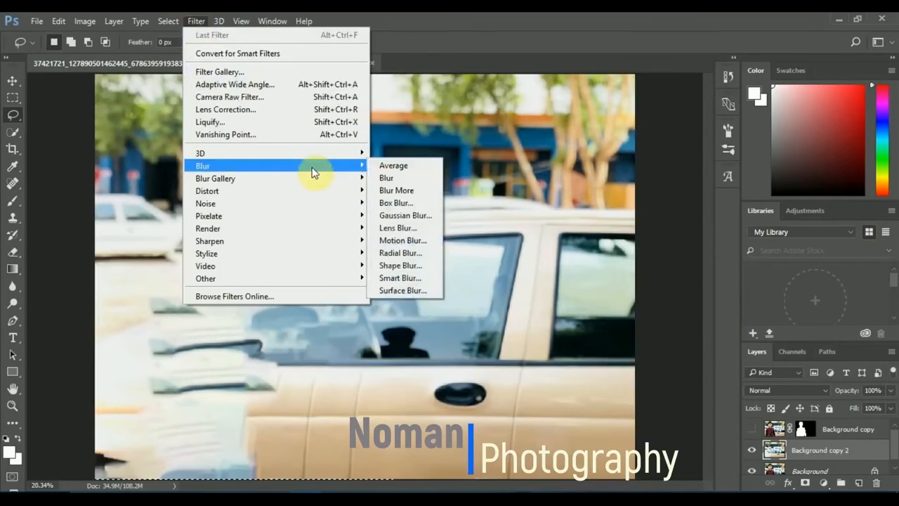
{"action": "left_click", "coordinate": [411, 230]}
{"action": "left_click", "coordinate": [874, 236]}
{"action": "type", "text": "100"}
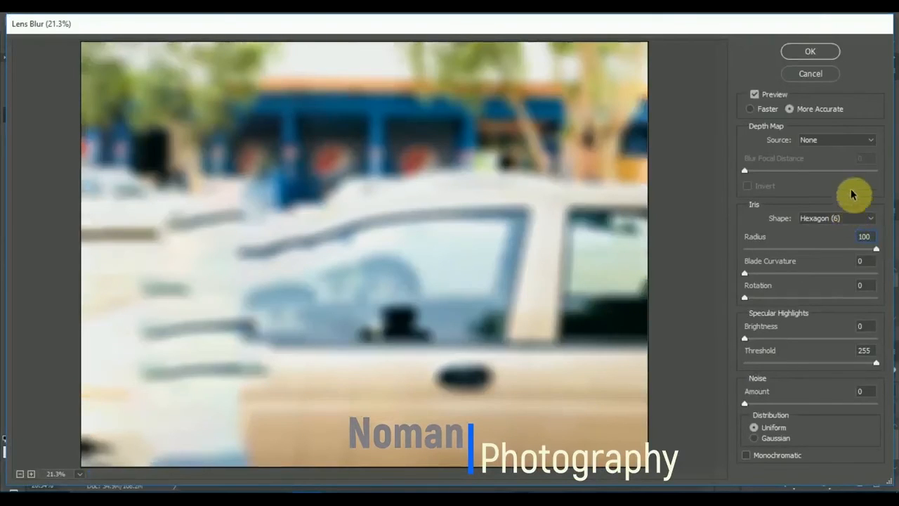
{"action": "left_click", "coordinate": [816, 53]}
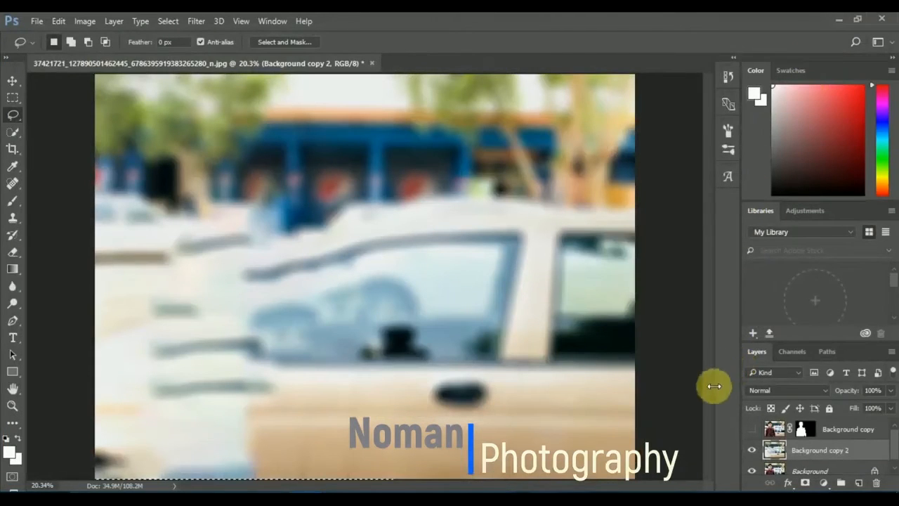
Show the masked Background copy layer, and switch Background copy 2 off and on twice to compare the background with and without blur
{"action": "left_click", "coordinate": [753, 429]}
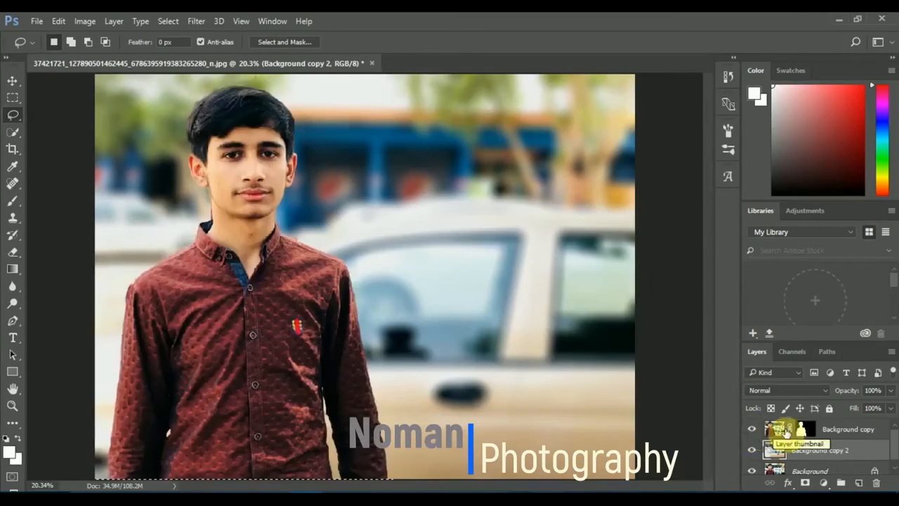
{"action": "left_click", "coordinate": [751, 457]}
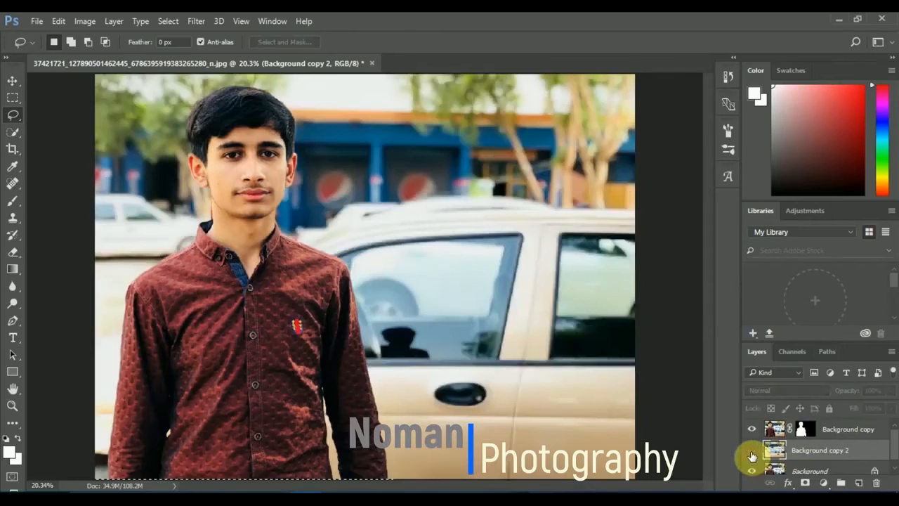
{"action": "left_click", "coordinate": [752, 456]}
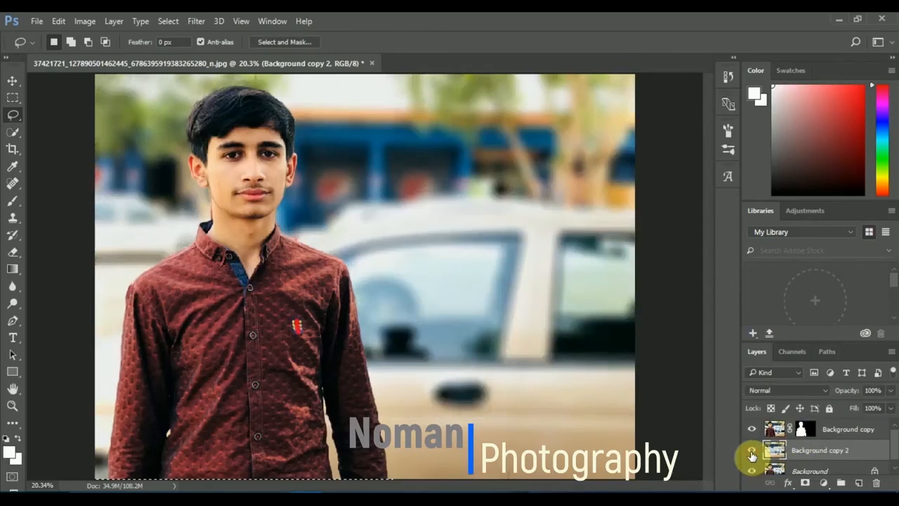
{"action": "left_click", "coordinate": [752, 457]}
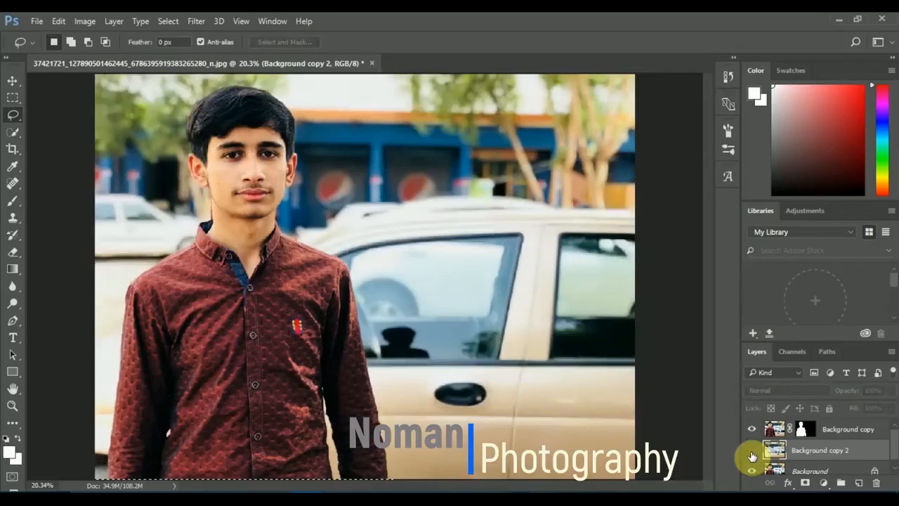
{"action": "left_click", "coordinate": [753, 453]}
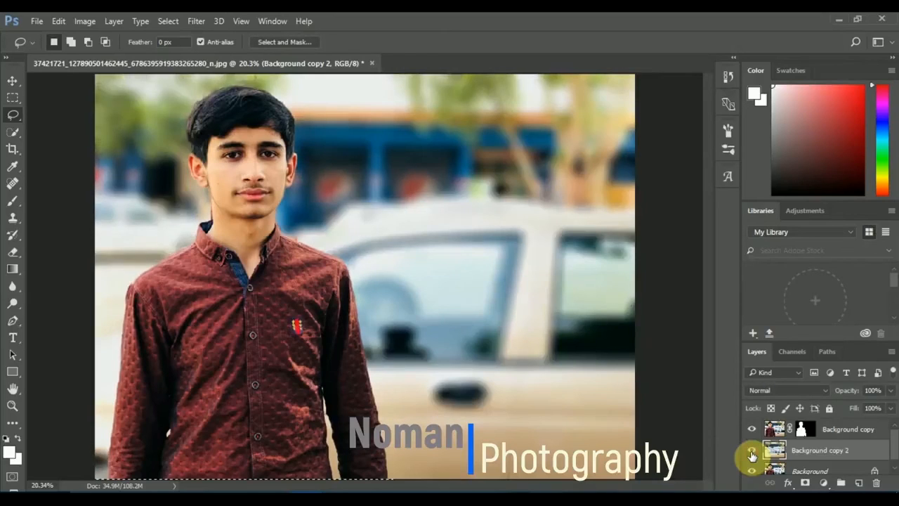
Add a Color Lookup adjustment layer above Background copy 2 using the 3Strip.look 3DLUT file, and close its properties
{"action": "left_click", "coordinate": [824, 484]}
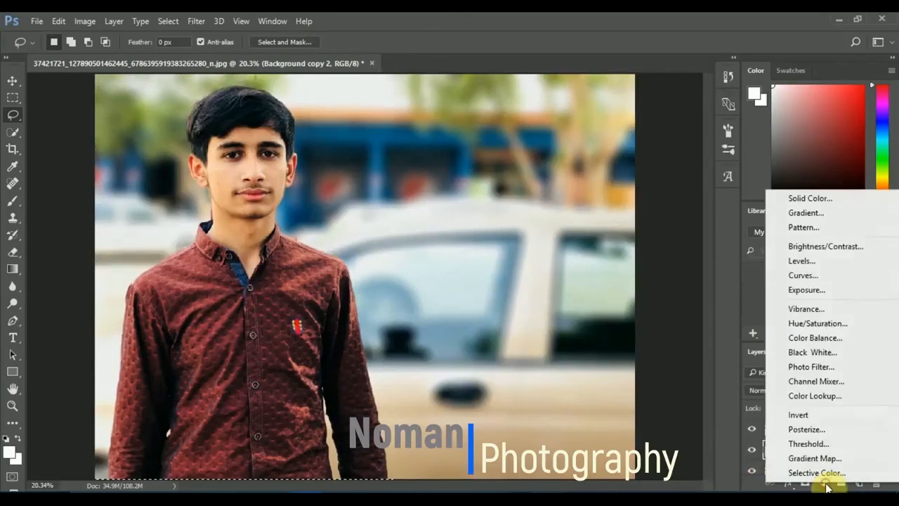
{"action": "left_click", "coordinate": [822, 396]}
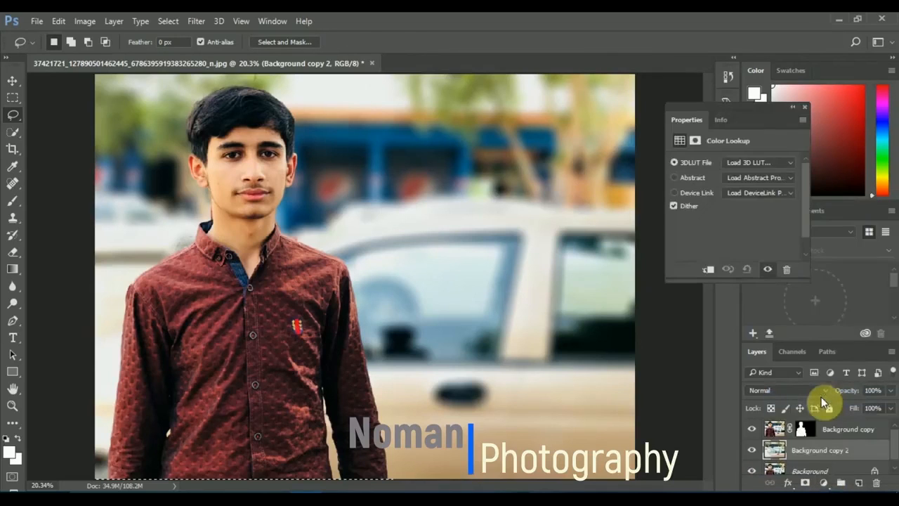
{"action": "left_click", "coordinate": [783, 163]}
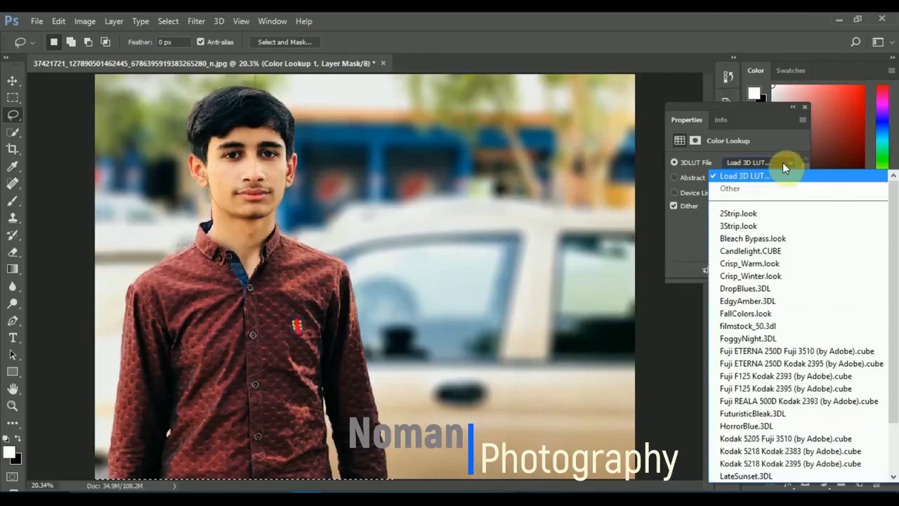
{"action": "left_click", "coordinate": [768, 226]}
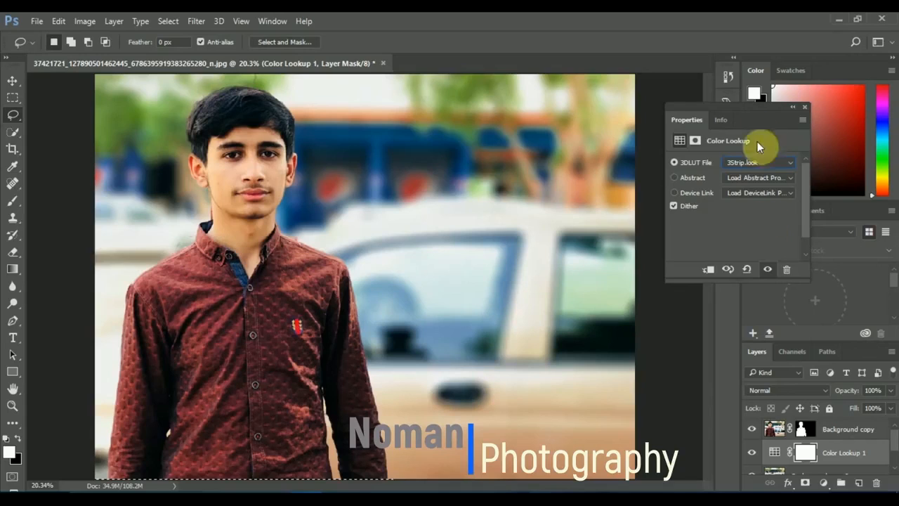
{"action": "left_click", "coordinate": [805, 112]}
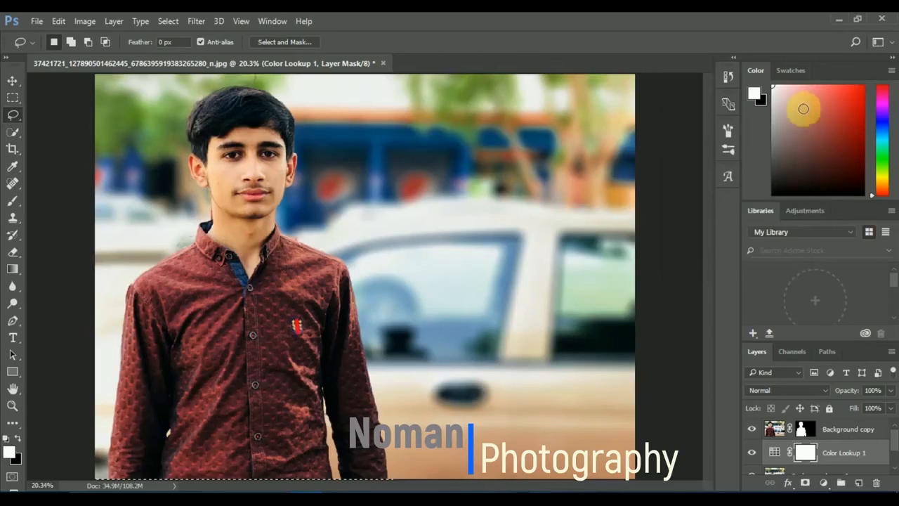